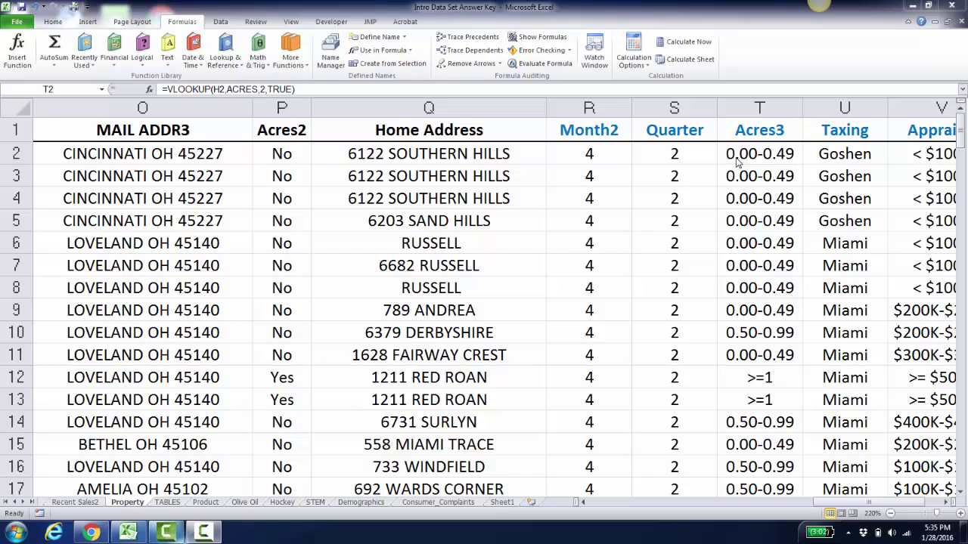
Inspect the arguments of the VLOOKUP formula in cell T2 of the Acres3 column.
left_click(737, 148)
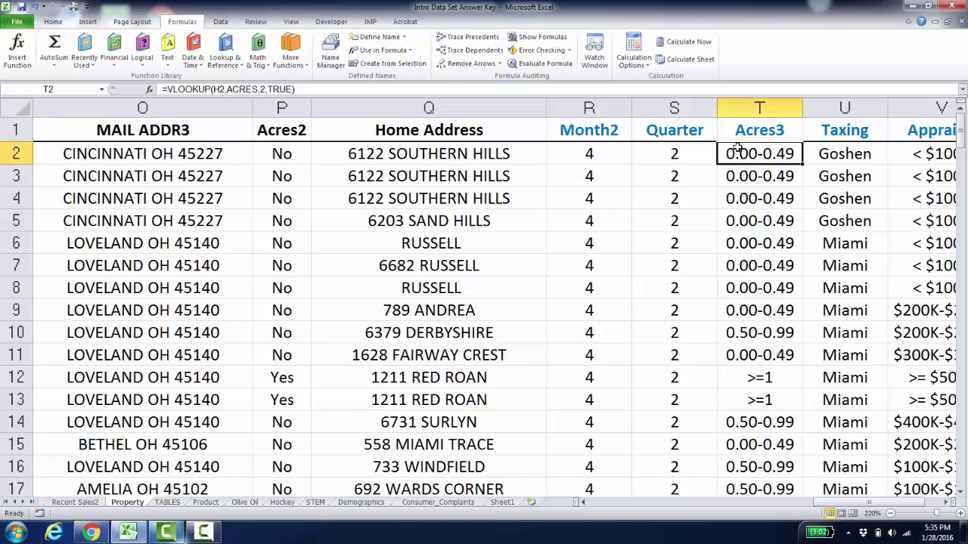
double_click(737, 148)
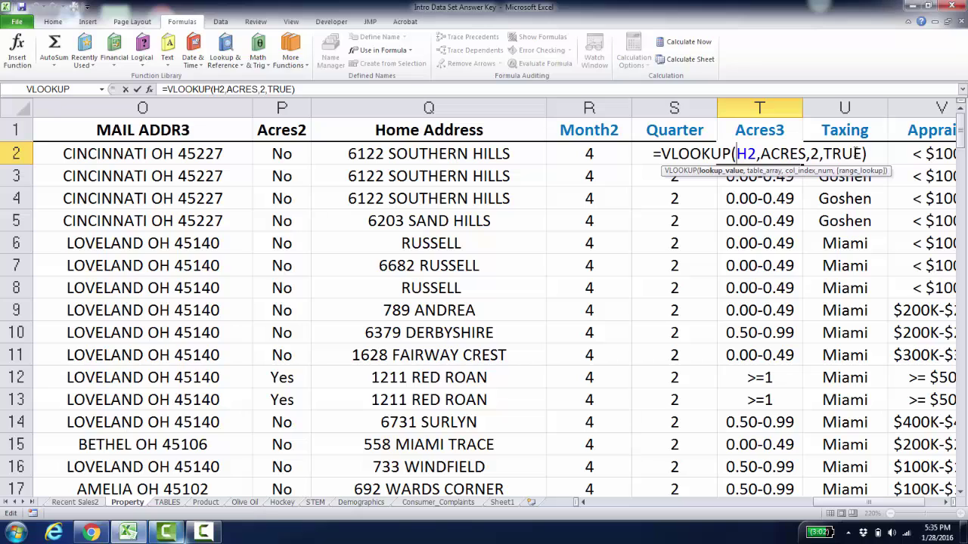
key("ctrl+Return")
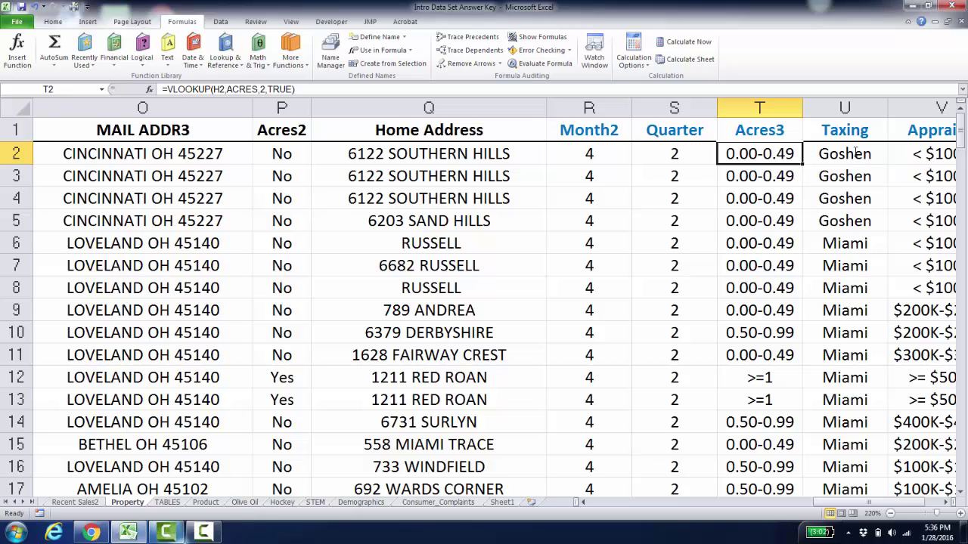
Examine the Acres lookup table in E2:F5 on the TABLES sheet, including its acreage thresholds and group labels.
left_click(168, 503)
left_click(266, 312)
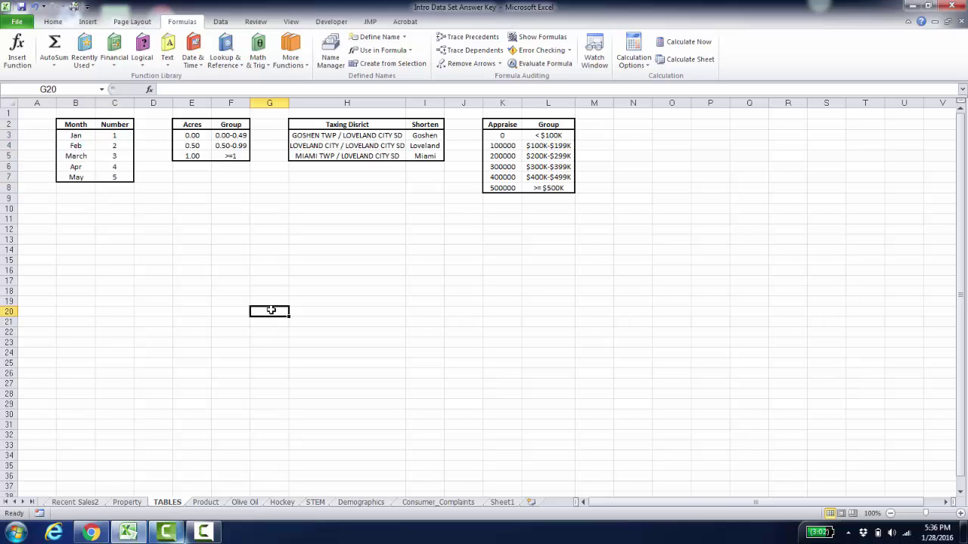
left_click_drag(181, 124, 240, 158)
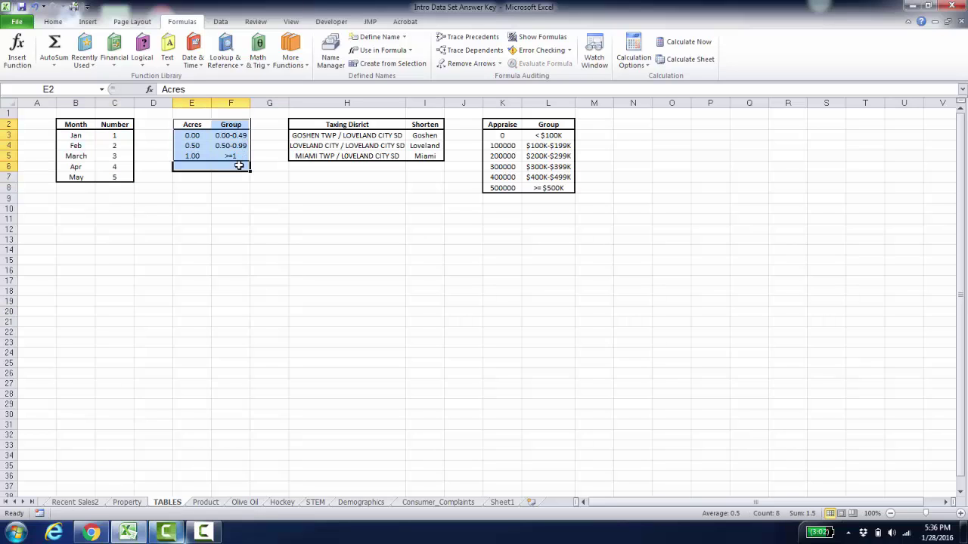
left_click(238, 164)
left_click(193, 126)
left_click_drag(212, 128, 233, 162)
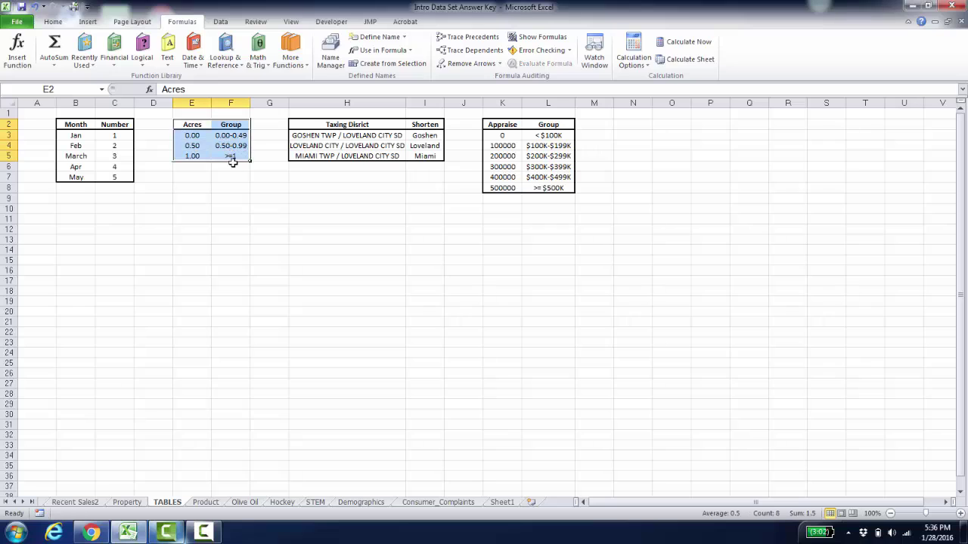
left_click(197, 135)
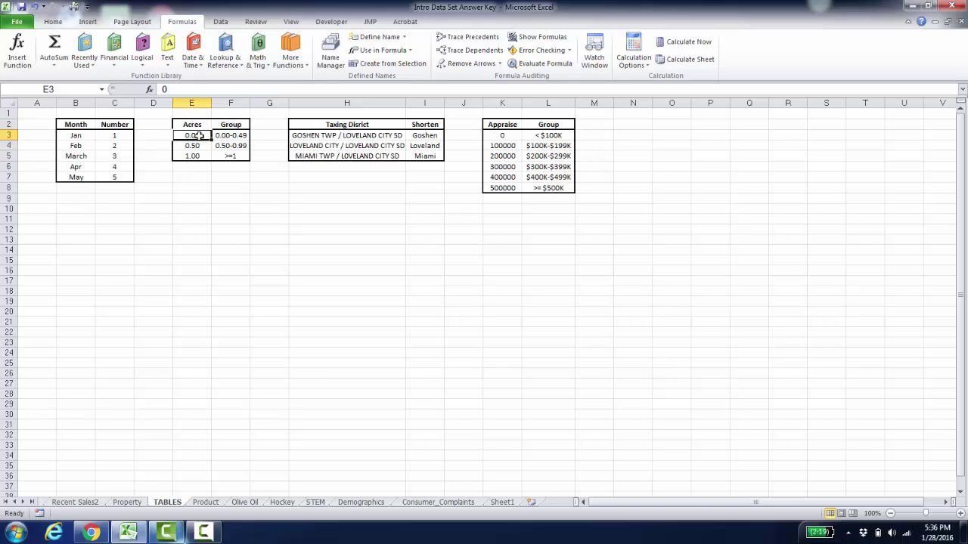
left_click(195, 146)
left_click(196, 156)
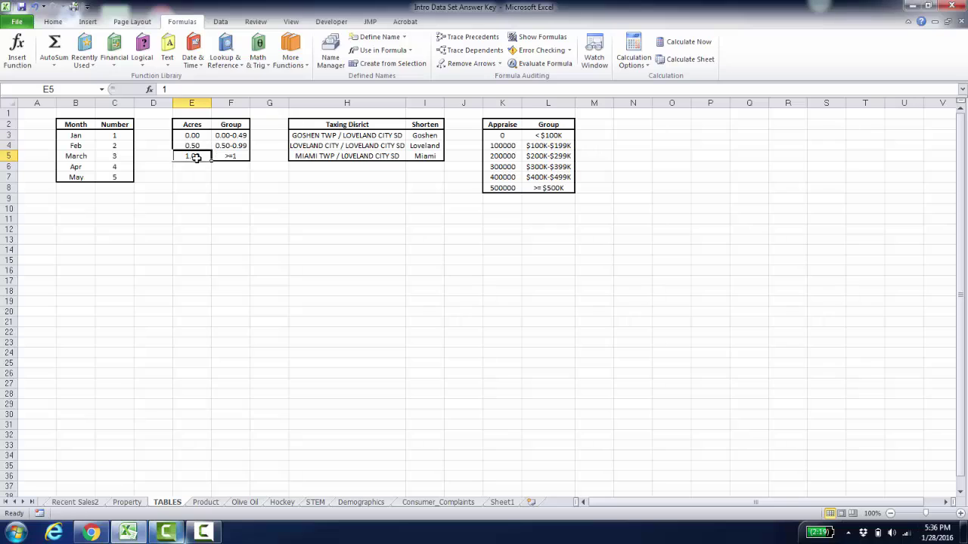
left_click(229, 133)
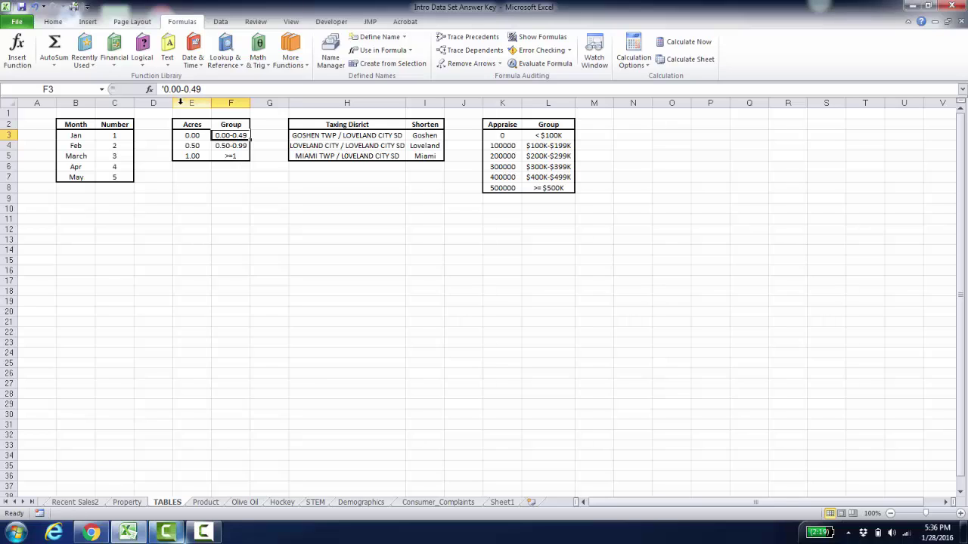
left_click_drag(196, 135, 231, 156)
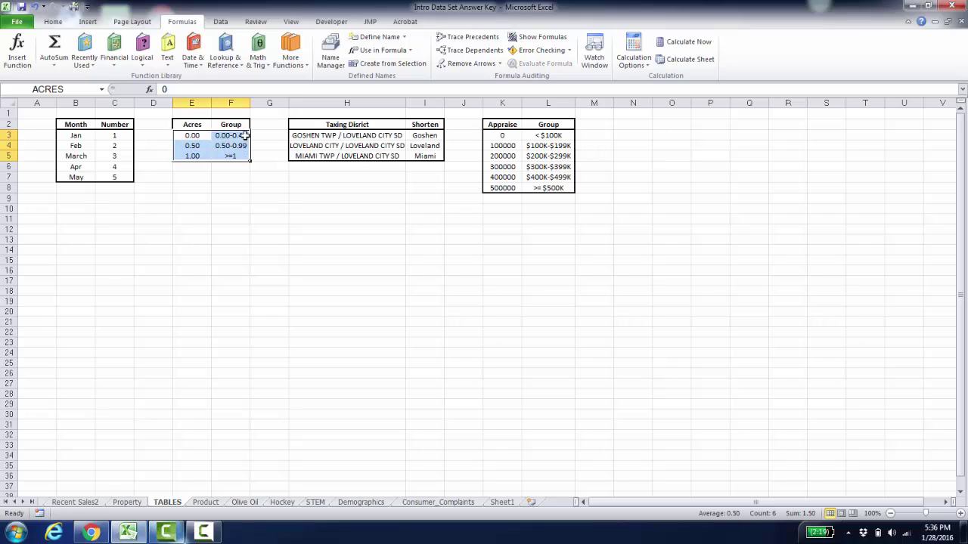
left_click(375, 37)
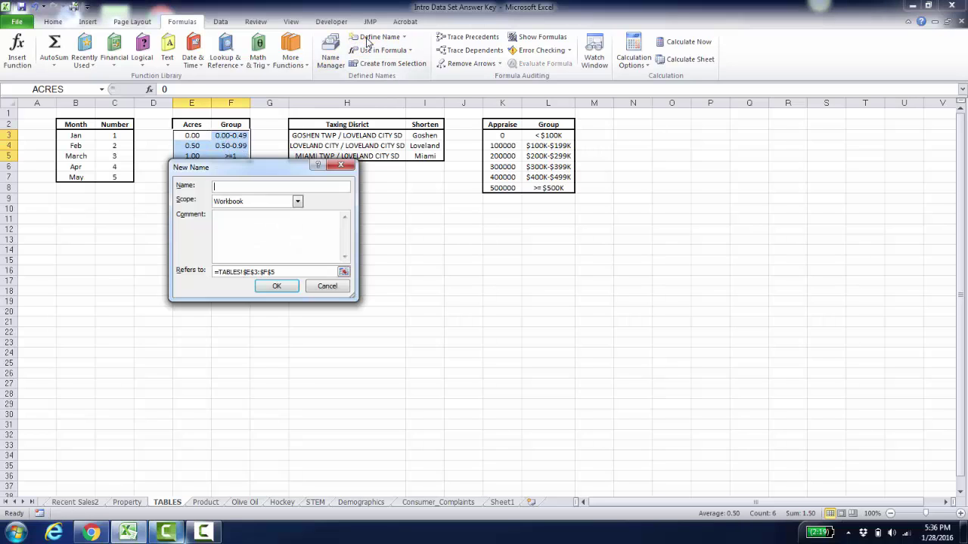
type("Acres")
left_click(326, 286)
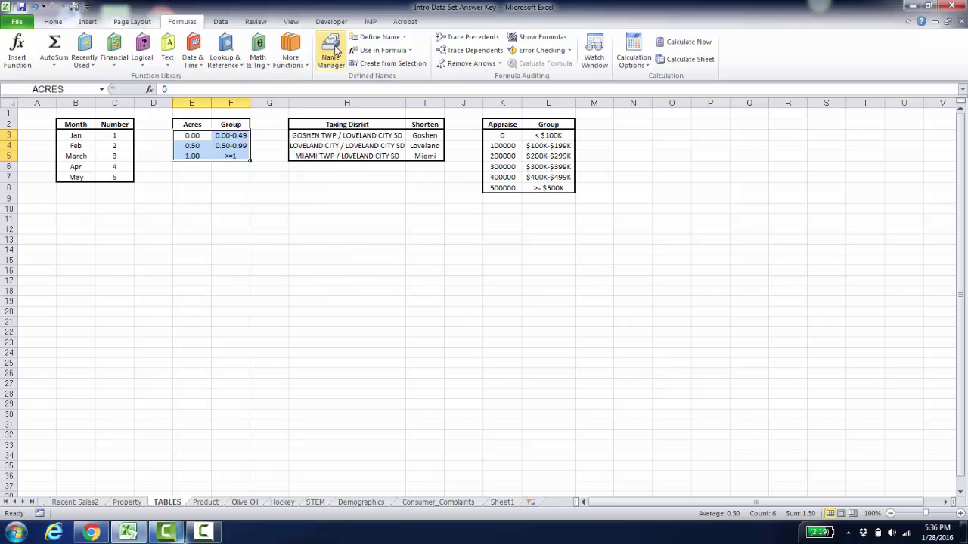
Check the range that the existing ACRES name refers to in the Name Manager.
left_click(332, 49)
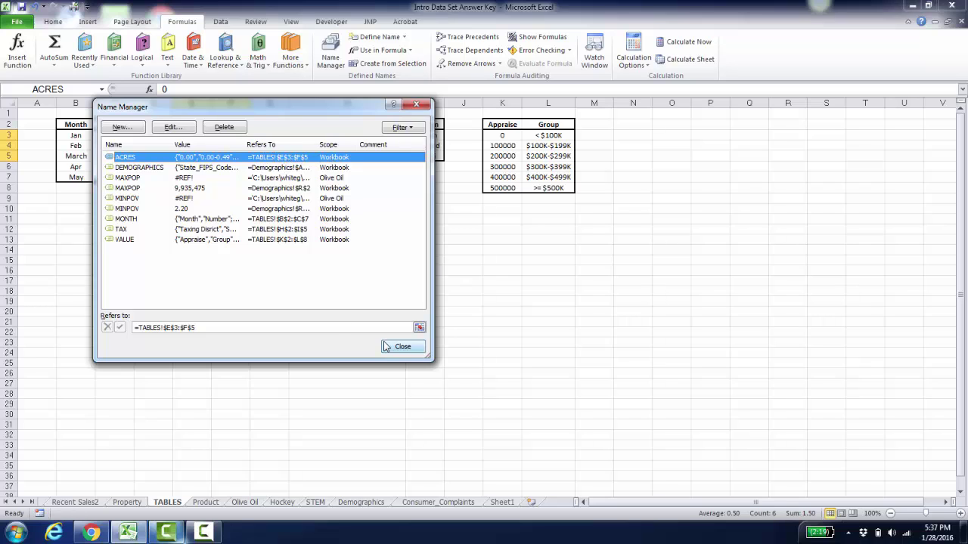
left_click(415, 346)
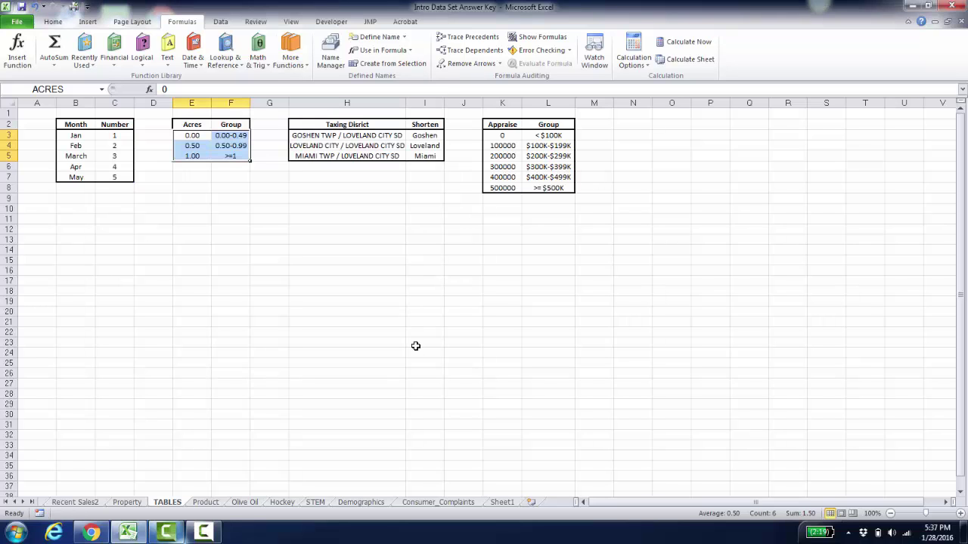
On the Property sheet, clear T2 and begin a VLOOKUP there with acreage cell H2 as the lookup value.
left_click(130, 503)
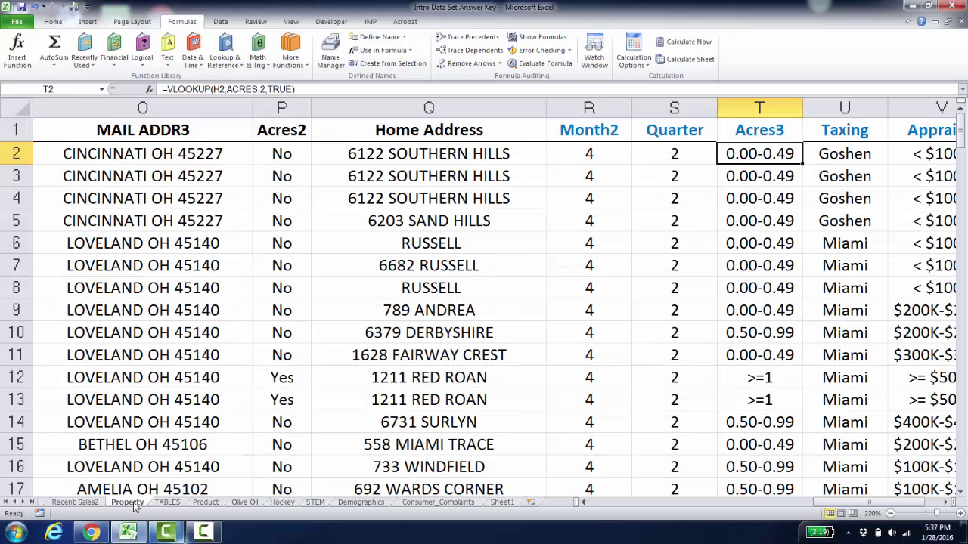
key("Delete")
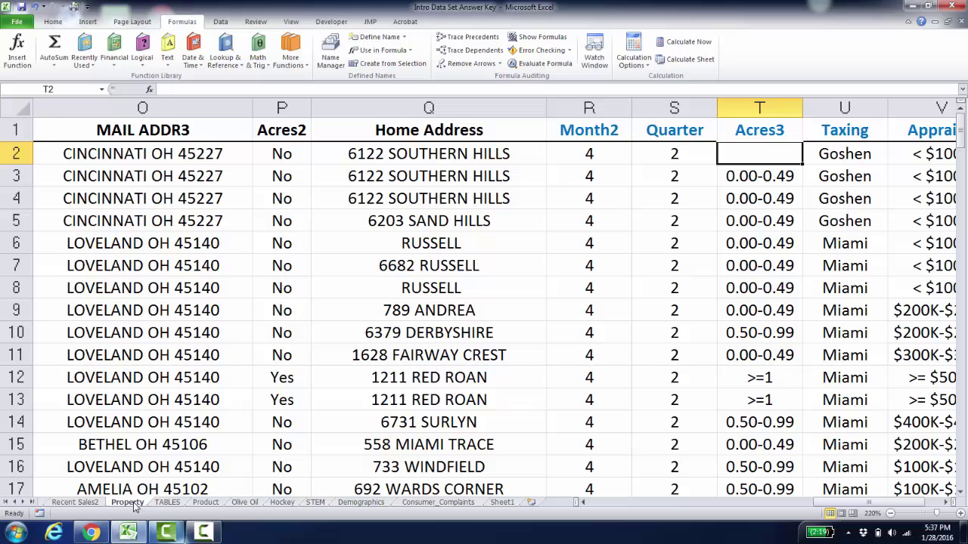
type("=vlo")
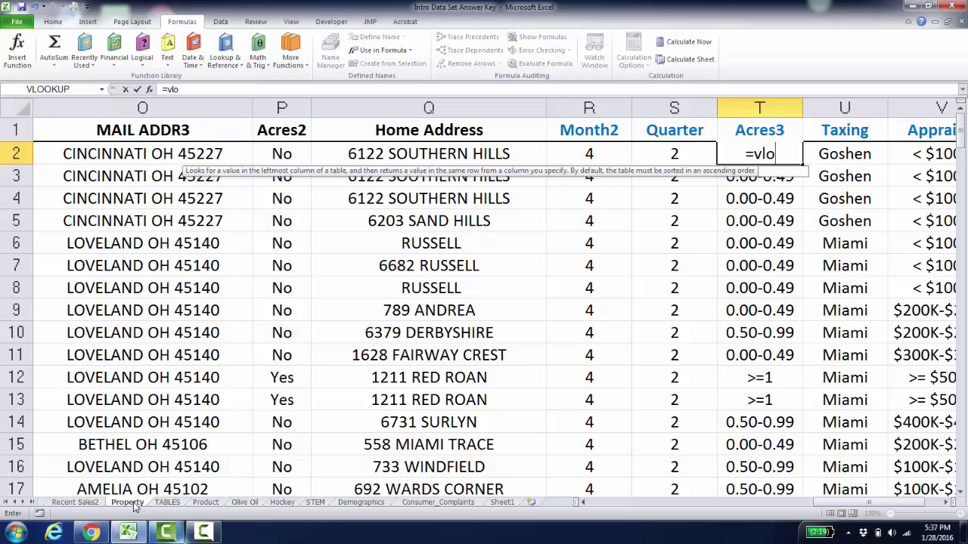
type("okup")
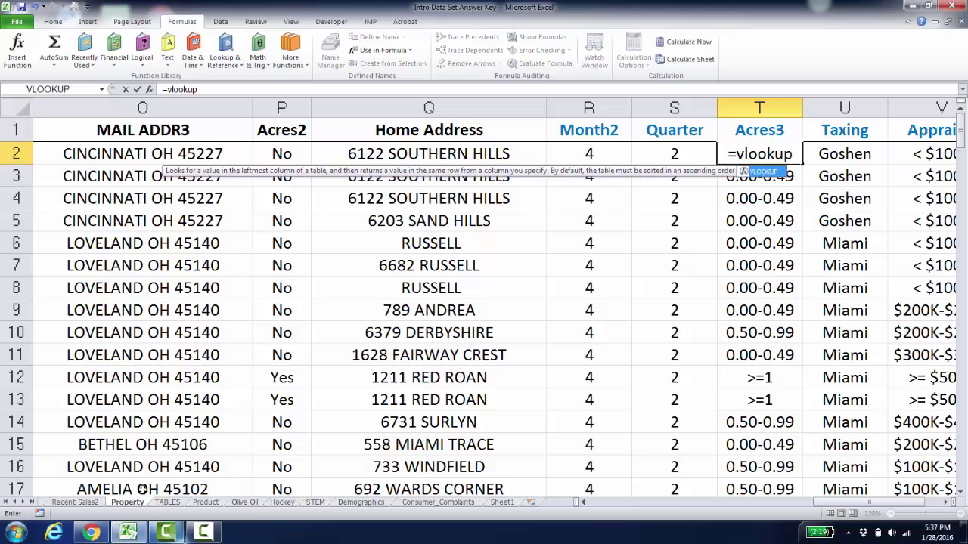
key("Tab")
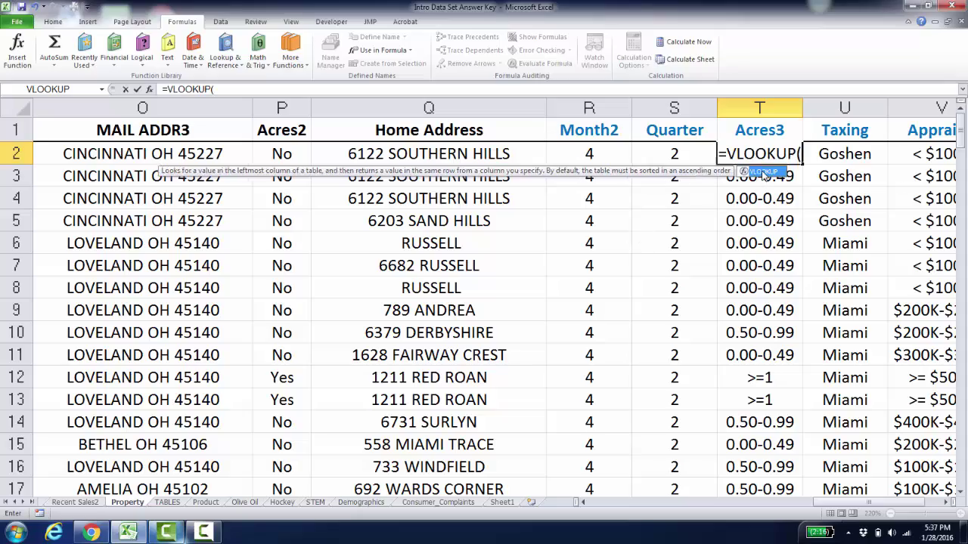
left_click_drag(852, 505, 711, 509)
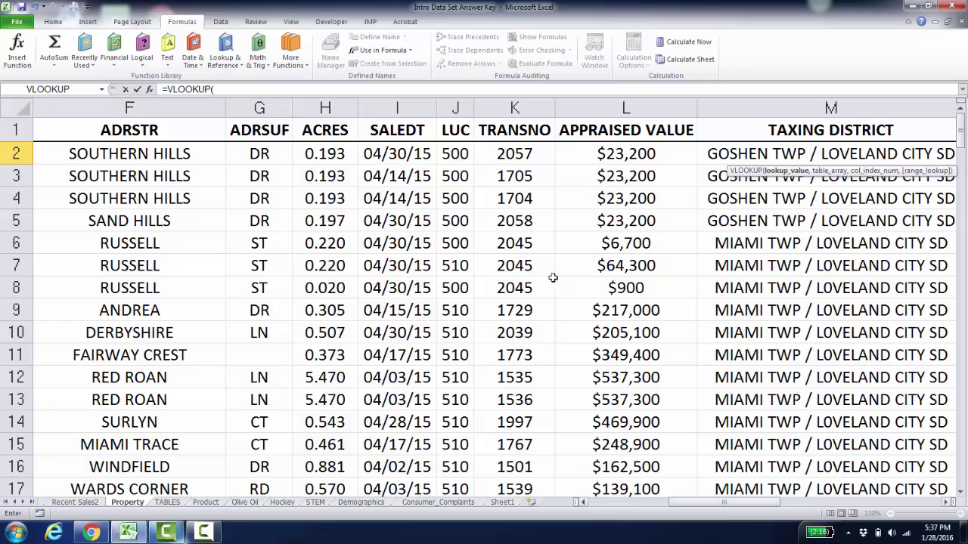
left_click(325, 153)
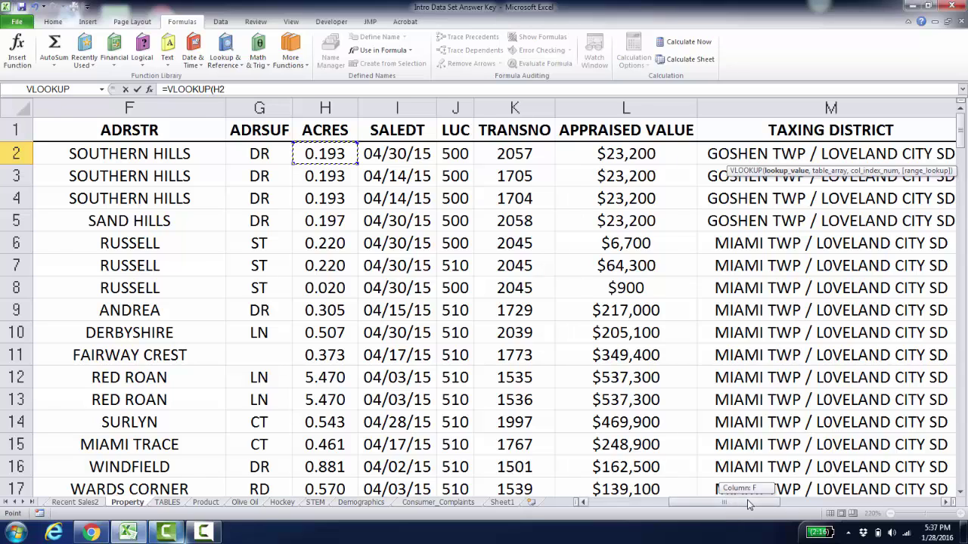
left_click_drag(747, 499, 899, 500)
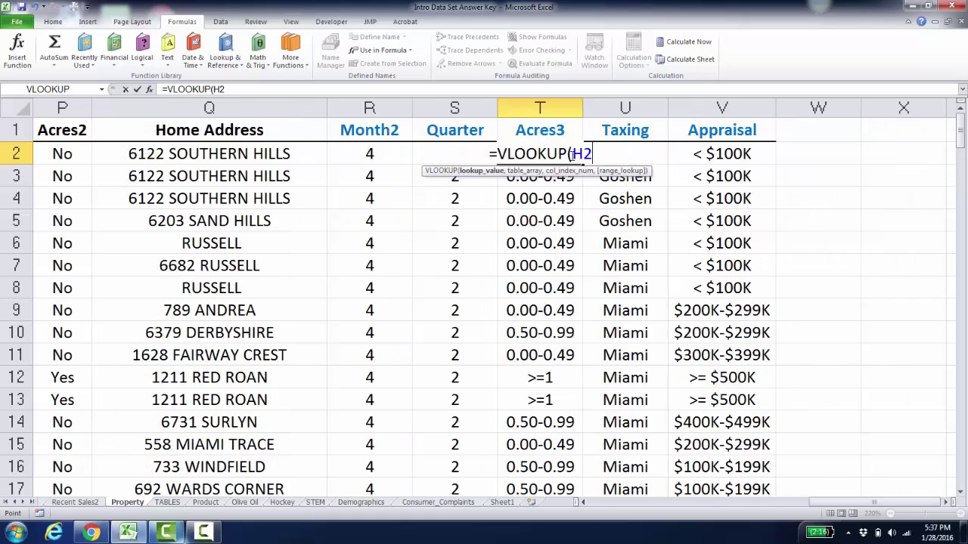
Complete T2's VLOOKUP with the ACRES named range, column index 2 and TRUE for approximate match.
type(",")
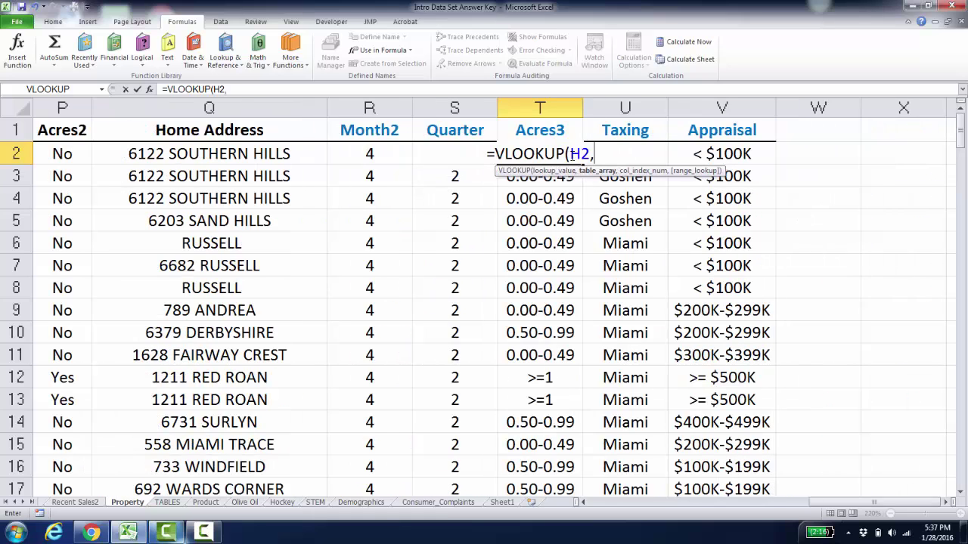
type("Acres")
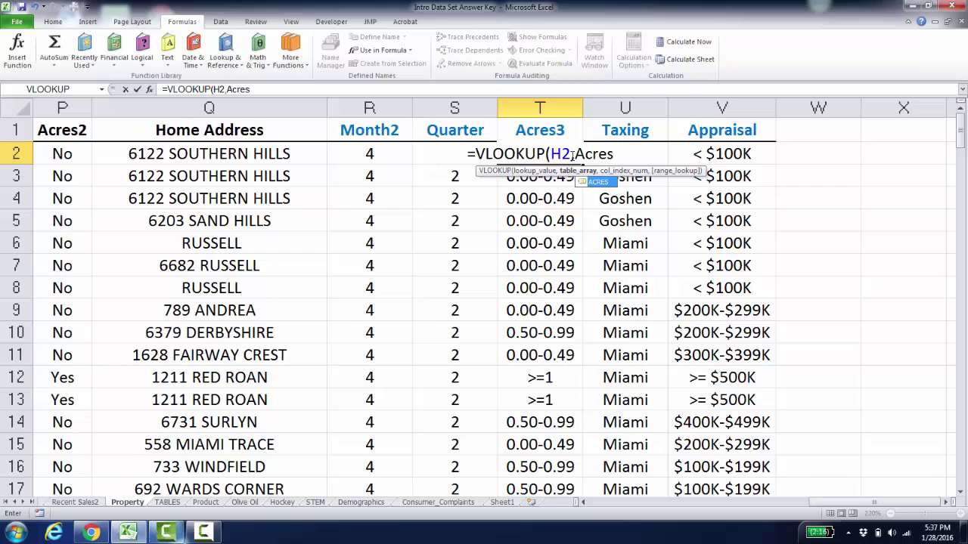
double_click(596, 184)
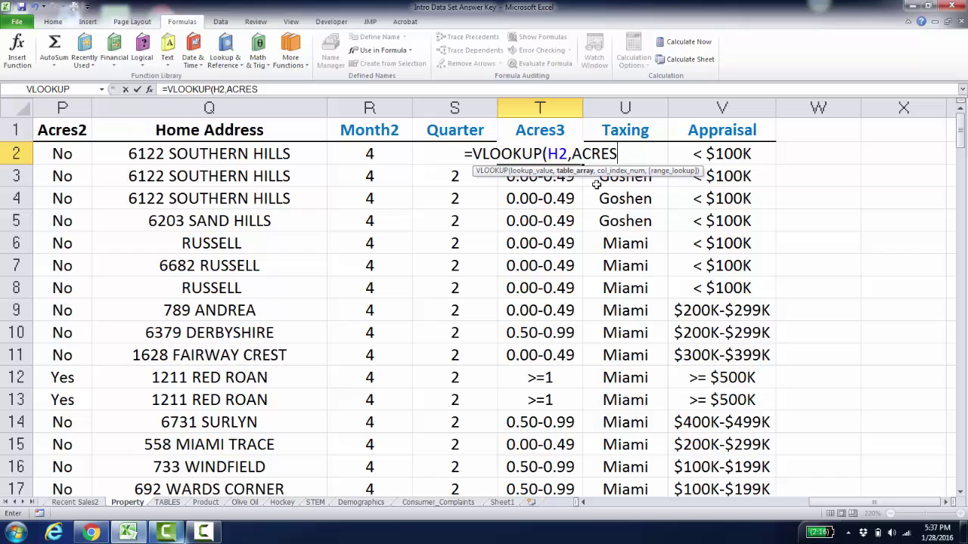
type(",")
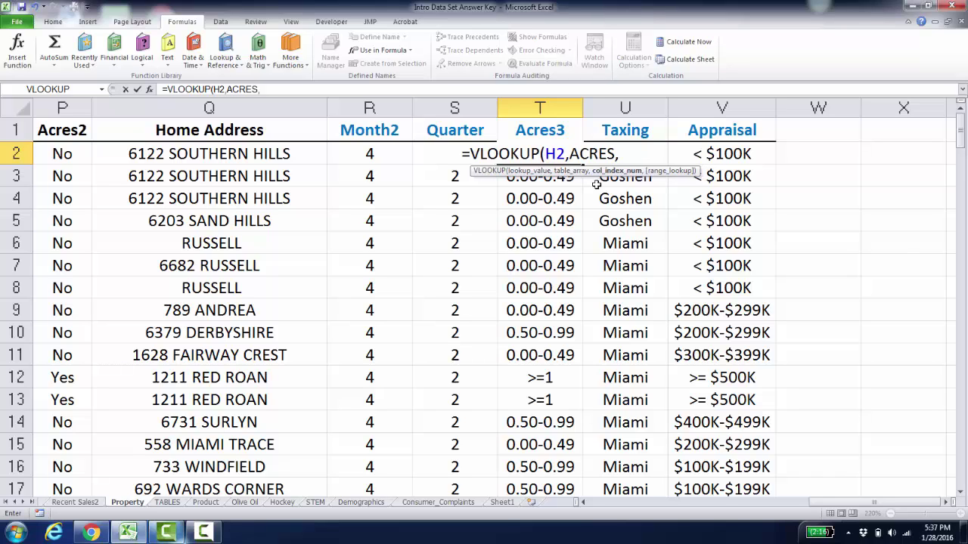
type("2,")
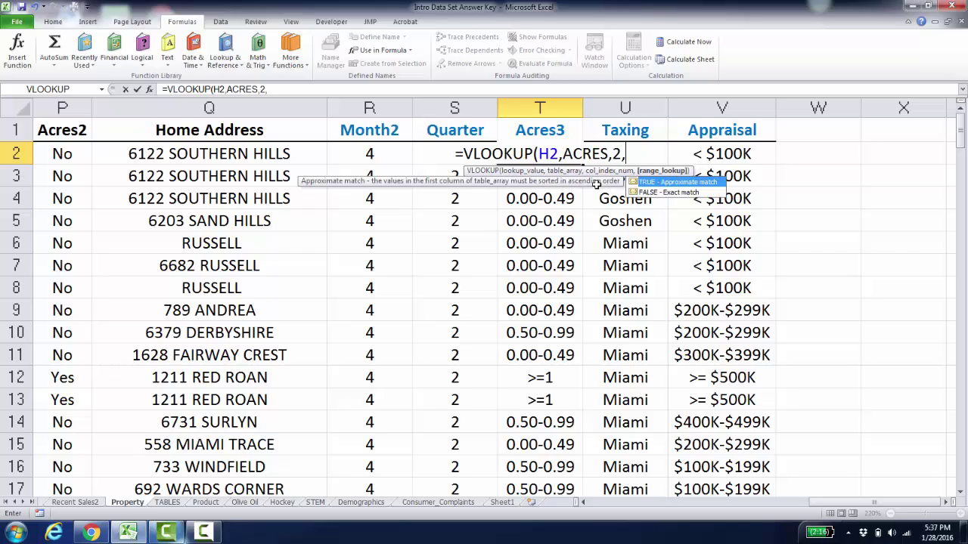
double_click(676, 183)
key("Return")
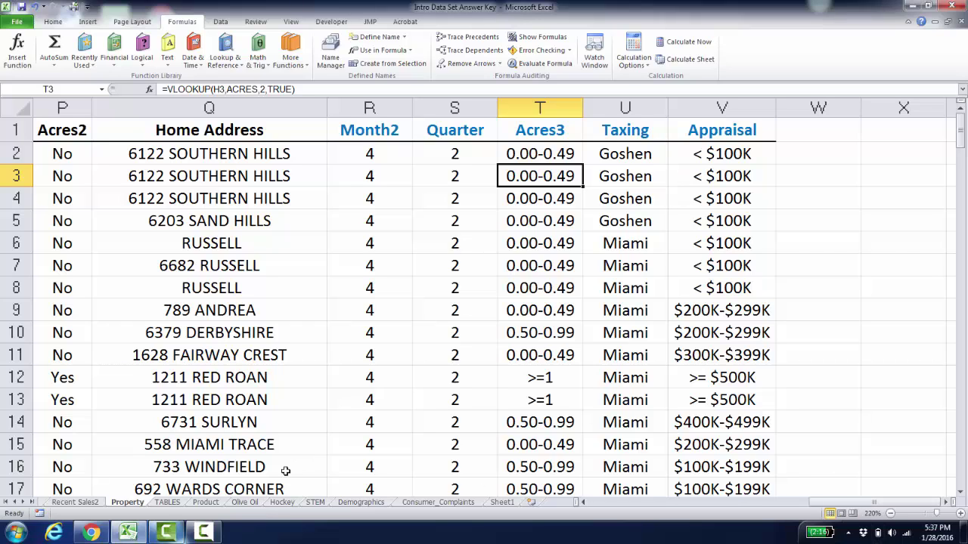
Review on the TABLES sheet how the Acres thresholds map to their groups.
left_click(167, 502)
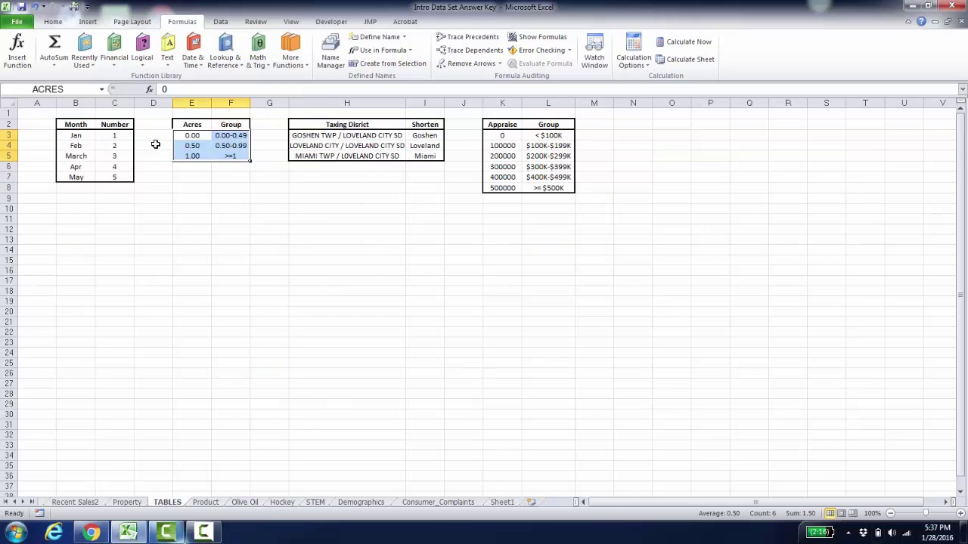
left_click(213, 201)
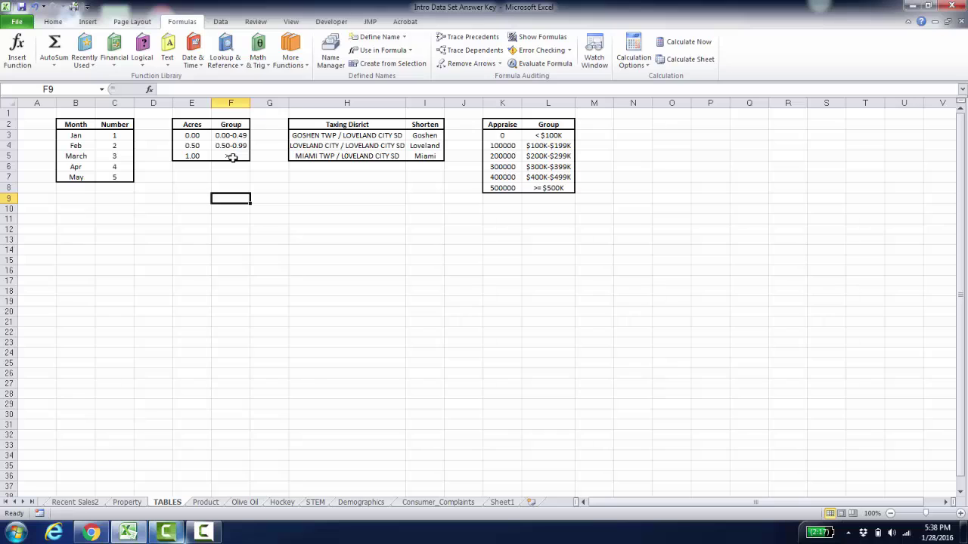
left_click(203, 532)
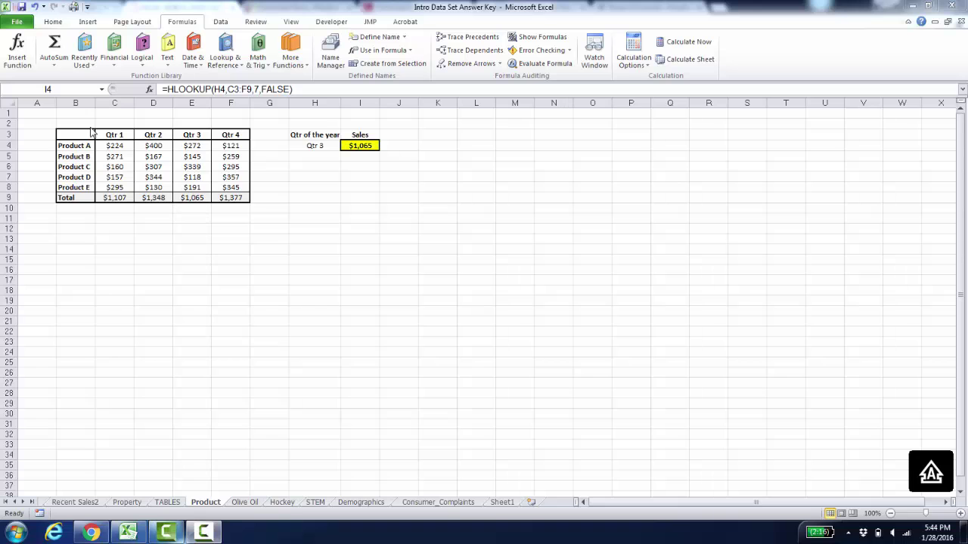
Examine the rows of the quarterly sales table on the Product sheet, from the header in B3 down to Total in B9.
left_click(961, 513)
left_click(960, 513)
left_click(960, 513)
left_click(961, 513)
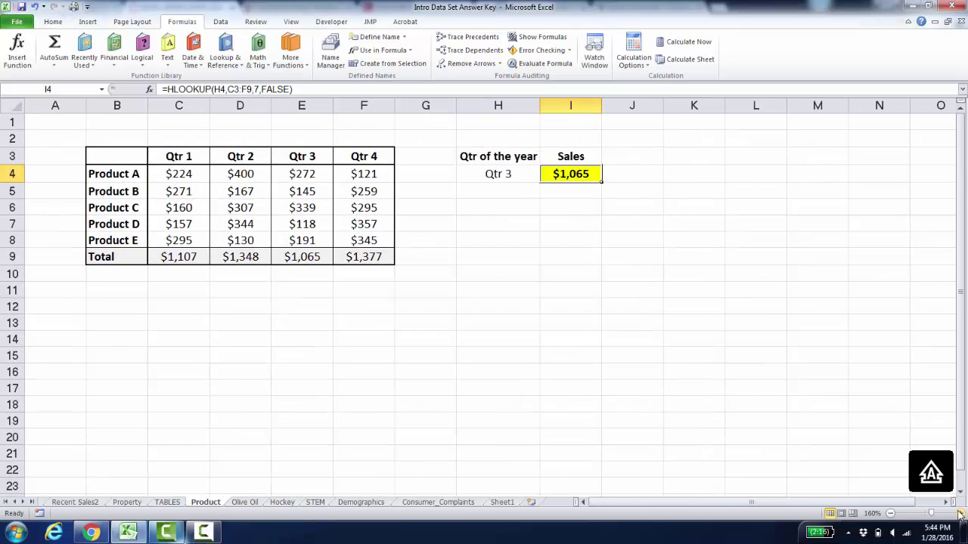
left_click(960, 513)
left_click(961, 514)
left_click(960, 514)
left_click(960, 513)
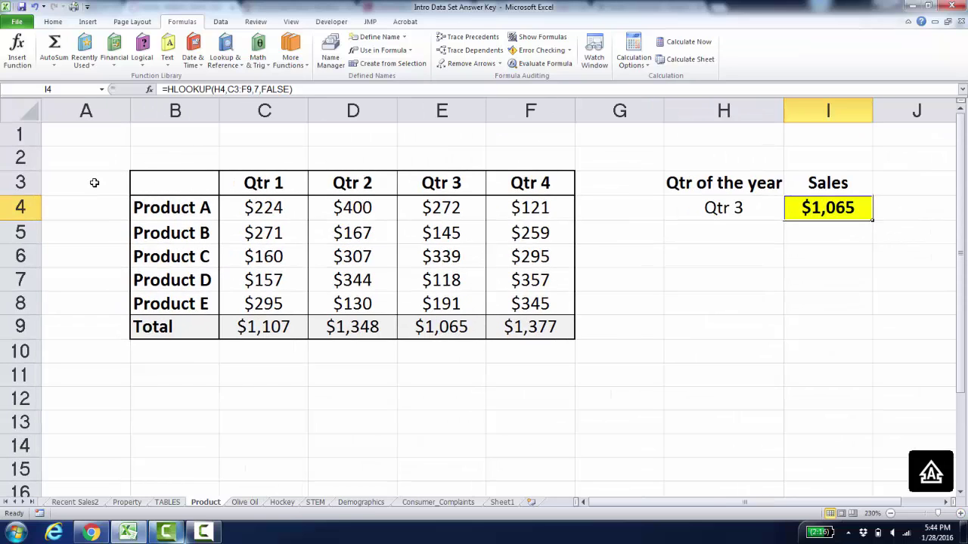
left_click(148, 182)
key("Down")
key("Down")
key("Down")
key("Down")
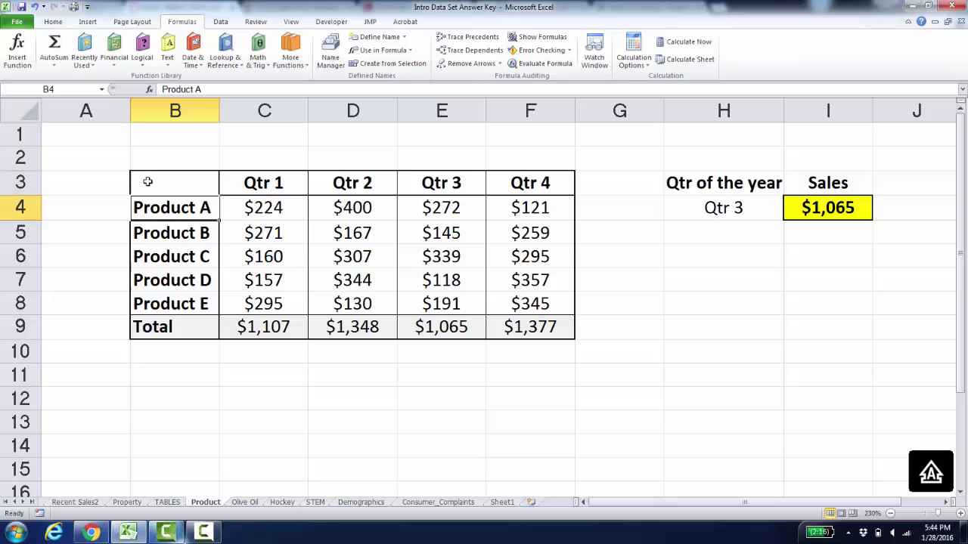
key("Down")
key("Down")
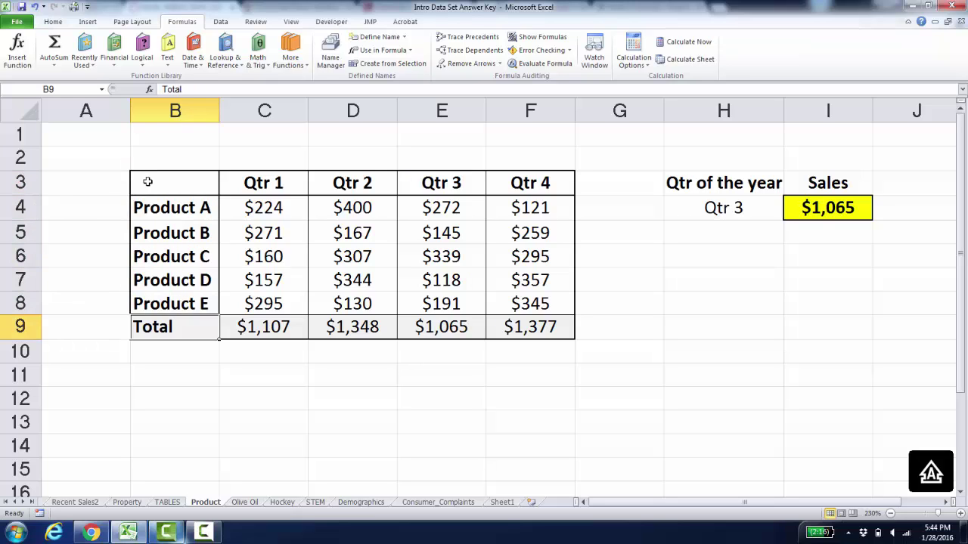
Inspect the HLOOKUP formula in Sales cell I4, checking its lookup quarter in H4 and the matching Qtr 3 total in E9.
left_click(712, 213)
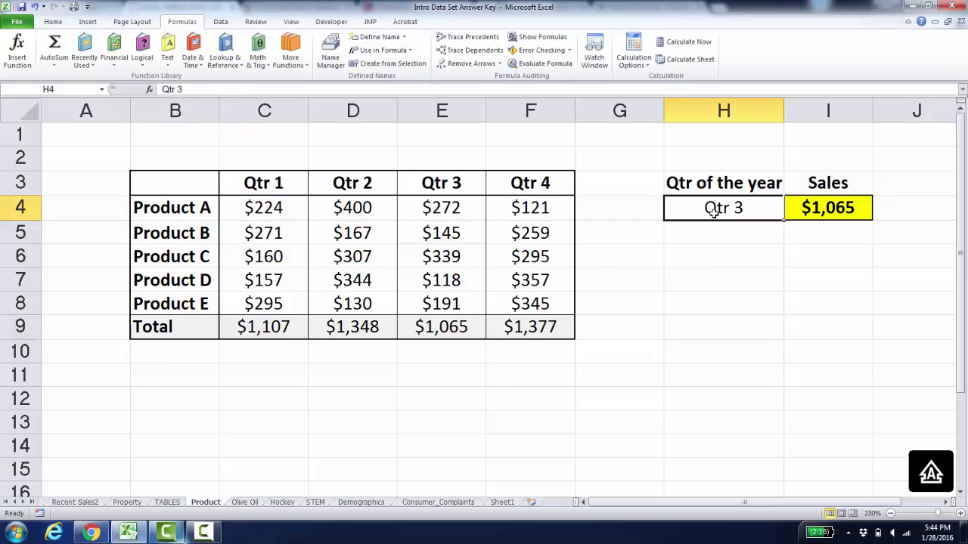
left_click(424, 330)
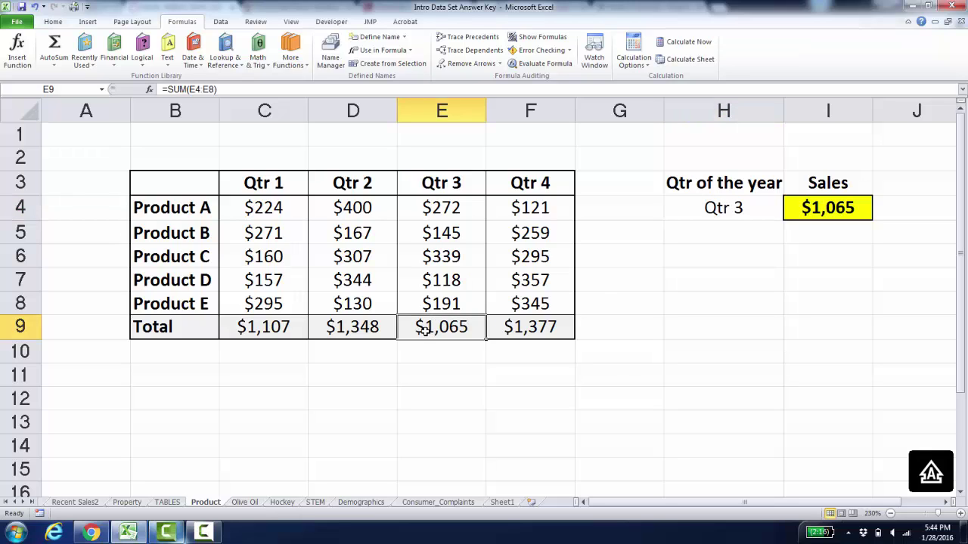
double_click(833, 209)
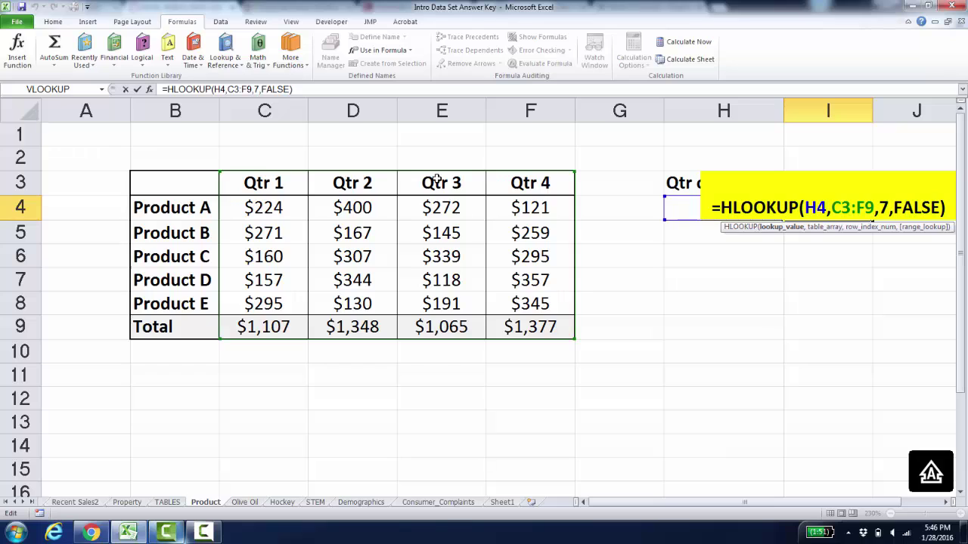
key("Return")
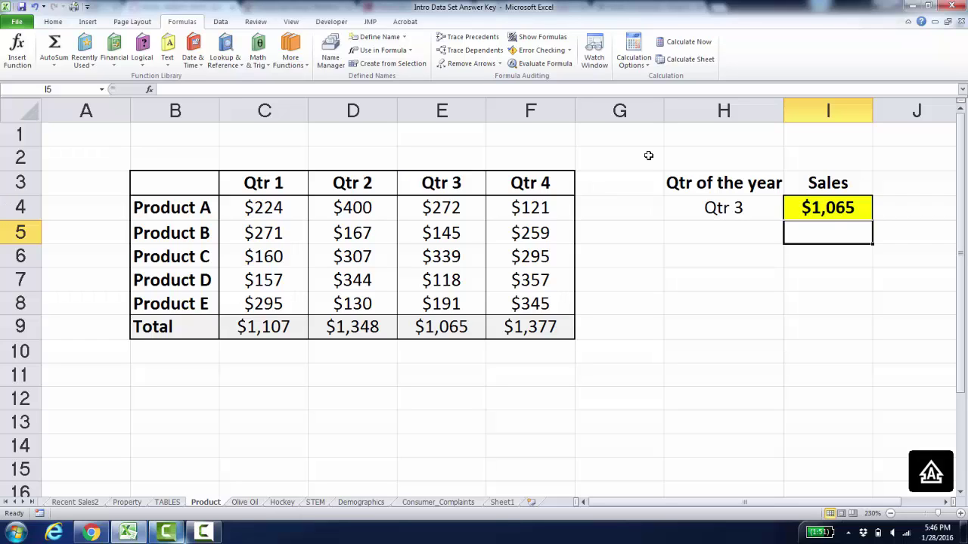
double_click(827, 211)
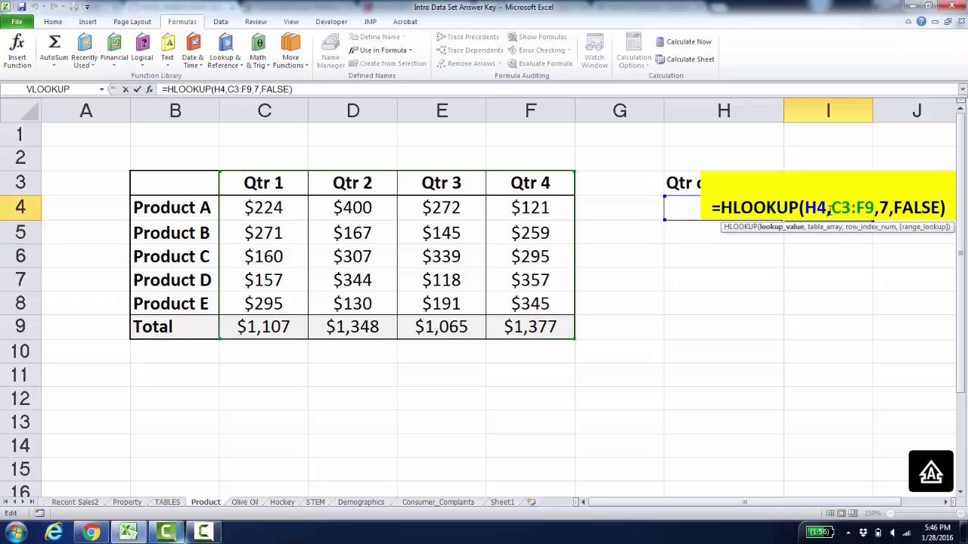
key("Return")
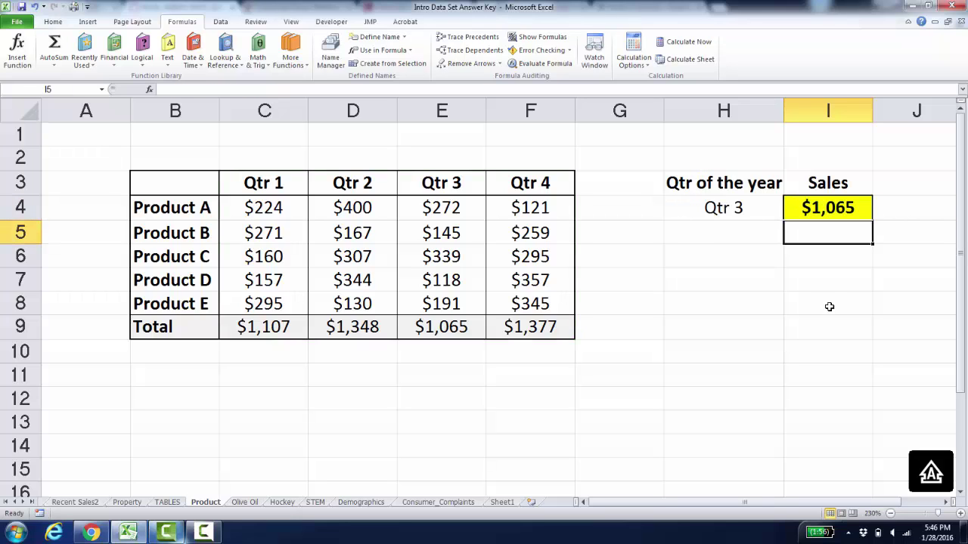